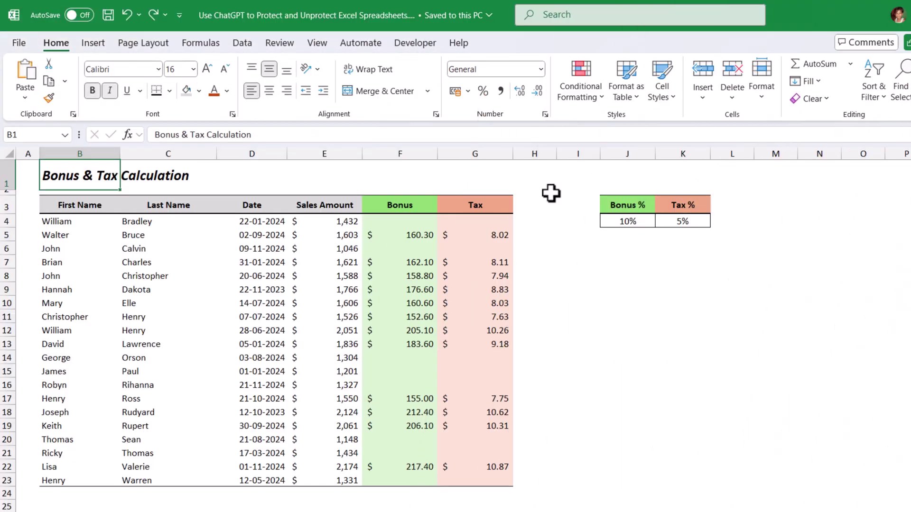
Step: Inspect the Bonus (F4) and Tax (G4) formulas and the tax-rate reference without changing them
{"action": "left_click", "coordinate": [404, 208]}
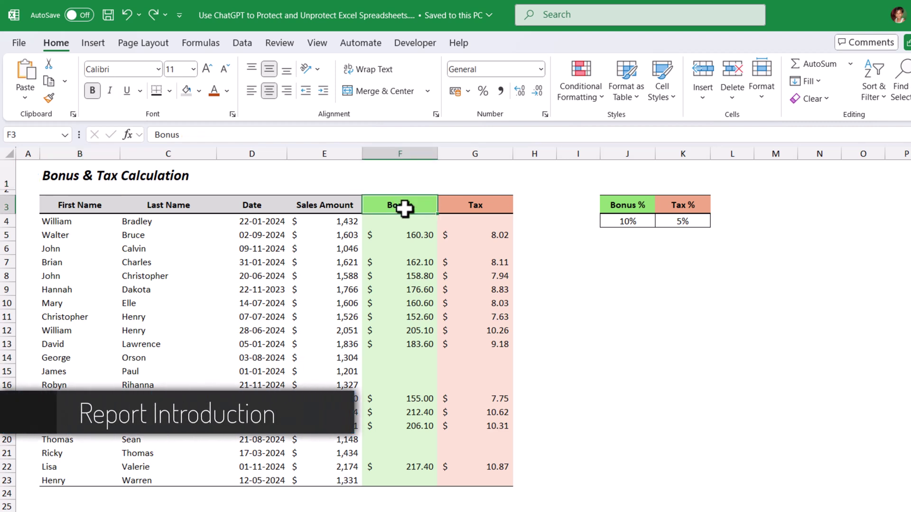
{"action": "left_click", "coordinate": [479, 207]}
{"action": "left_click", "coordinate": [404, 221]}
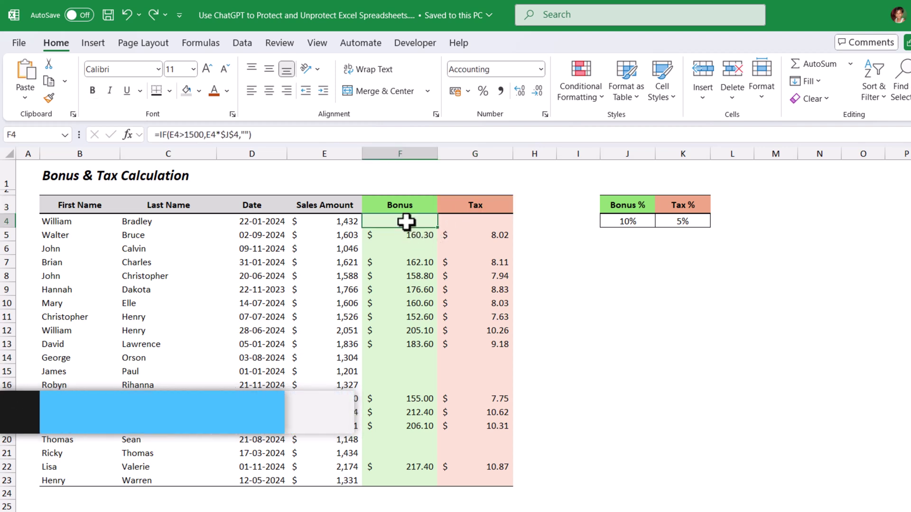
{"action": "double_click", "coordinate": [404, 222]}
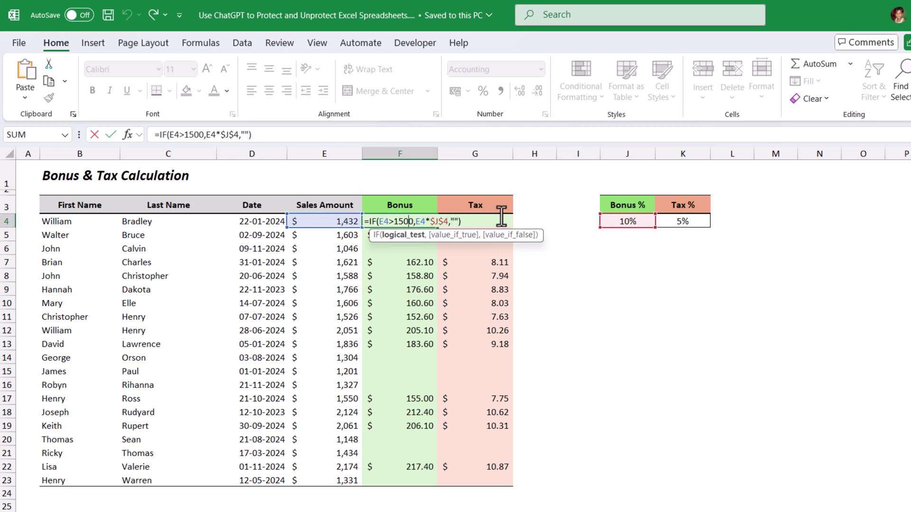
{"action": "key", "text": "Return"}
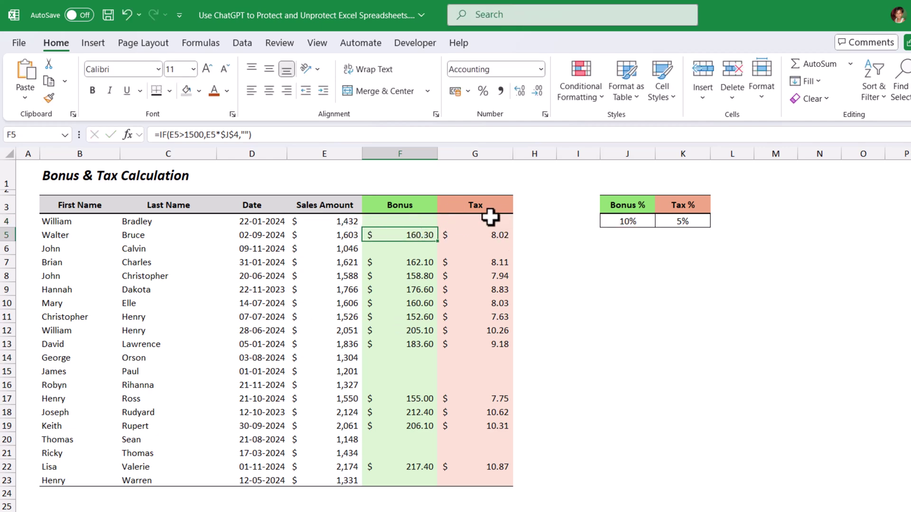
{"action": "left_click", "coordinate": [484, 219]}
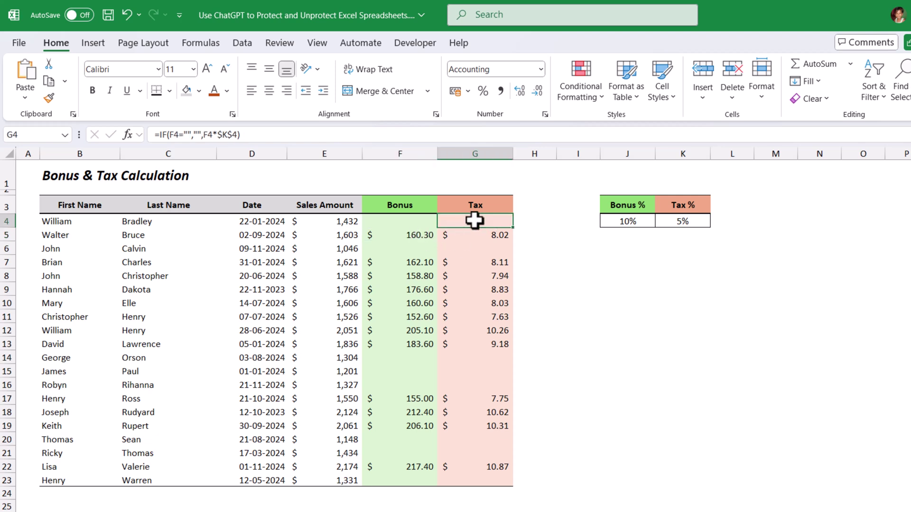
{"action": "double_click", "coordinate": [471, 221]}
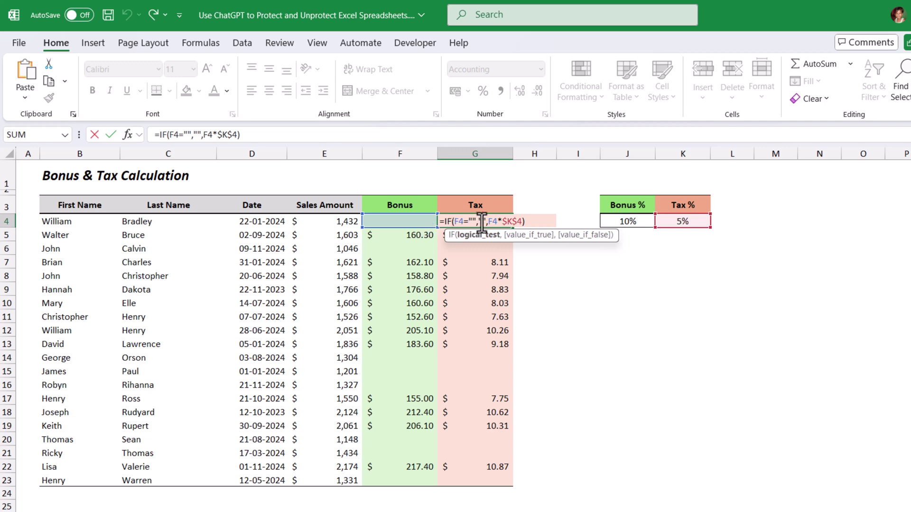
{"action": "left_click", "coordinate": [488, 221]}
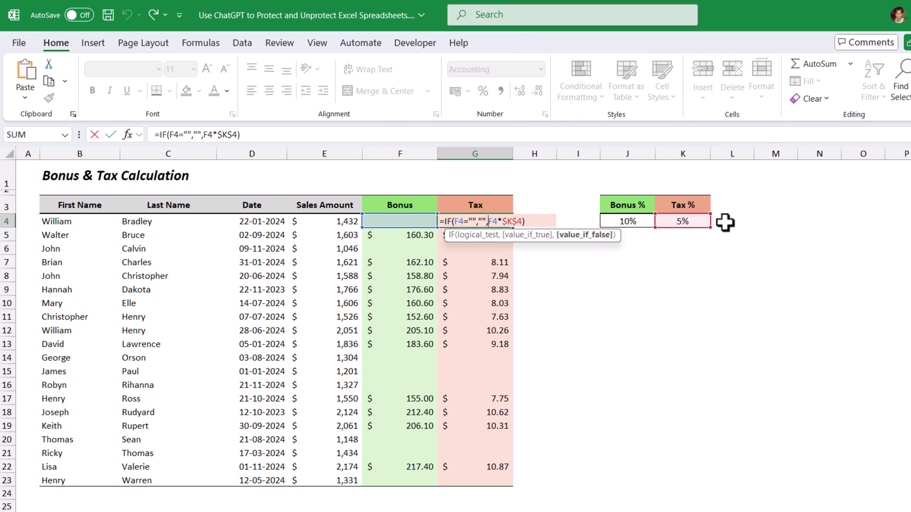
{"action": "key", "text": "Return"}
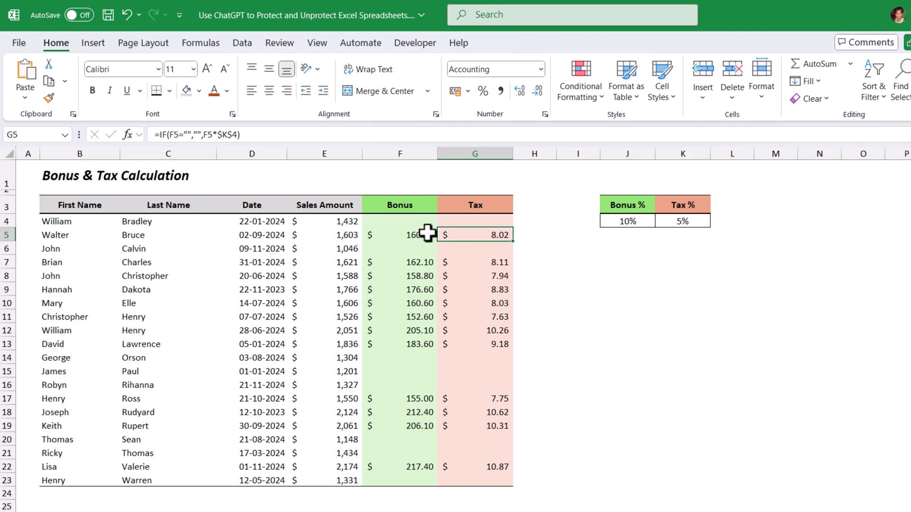
Step: Select F4:G23 plus J4:K4, save the workbook, then reselect the Bonus and Tax cells from Review
{"action": "mouse_move", "coordinate": [408, 221]}
{"action": "left_mouse_down"}
{"action": "mouse_move", "coordinate": [469, 435]}
{"action": "mouse_move", "coordinate": [469, 482]}
{"action": "left_mouse_up"}
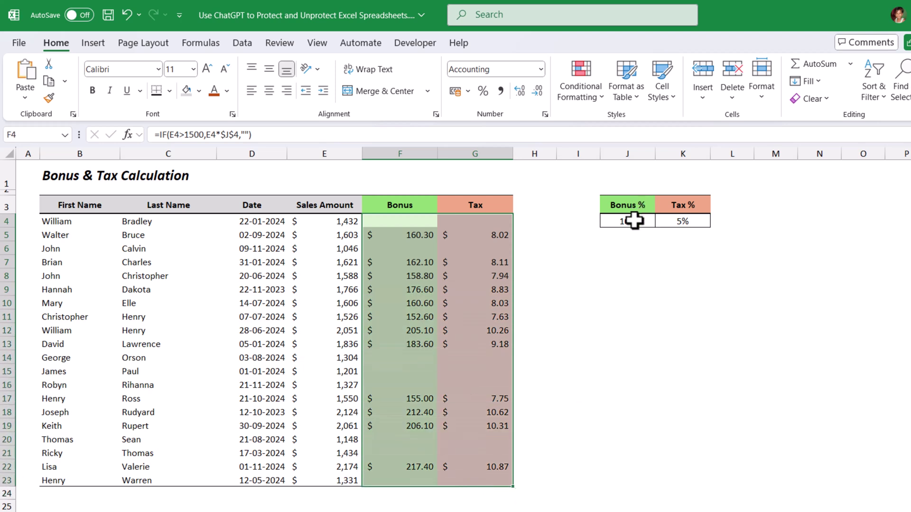
{"action": "left_click_drag", "start_coordinate": [635, 221], "coordinate": [671, 221]}
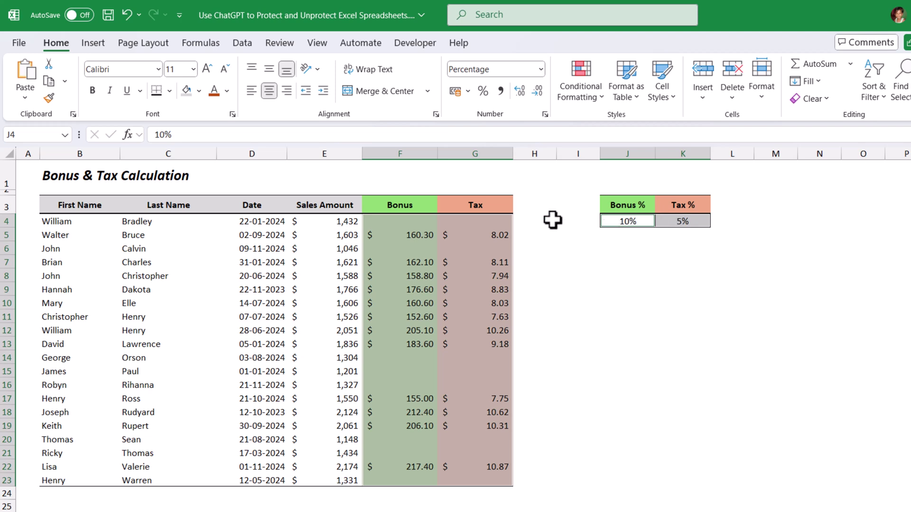
{"action": "key", "text": "ctrl+s"}
{"action": "left_click", "coordinate": [410, 208]}
{"action": "left_click", "coordinate": [413, 247]}
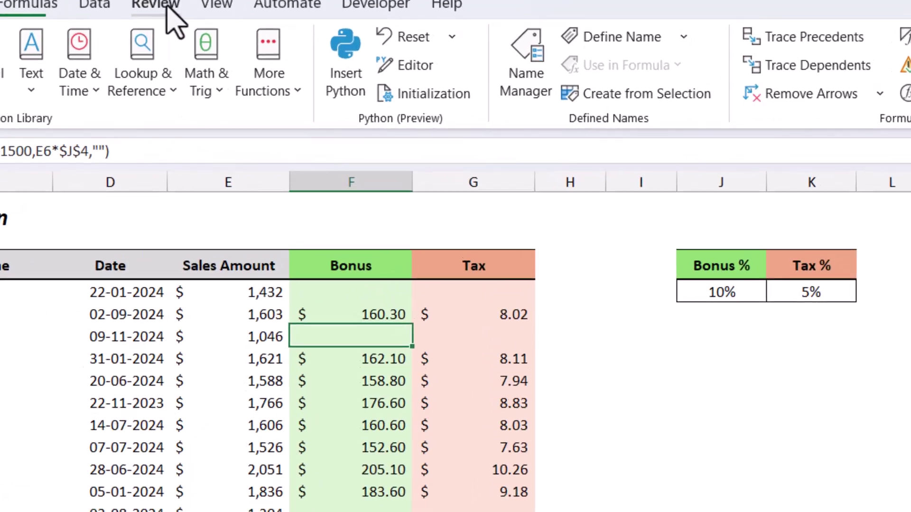
{"action": "left_click", "coordinate": [167, 5]}
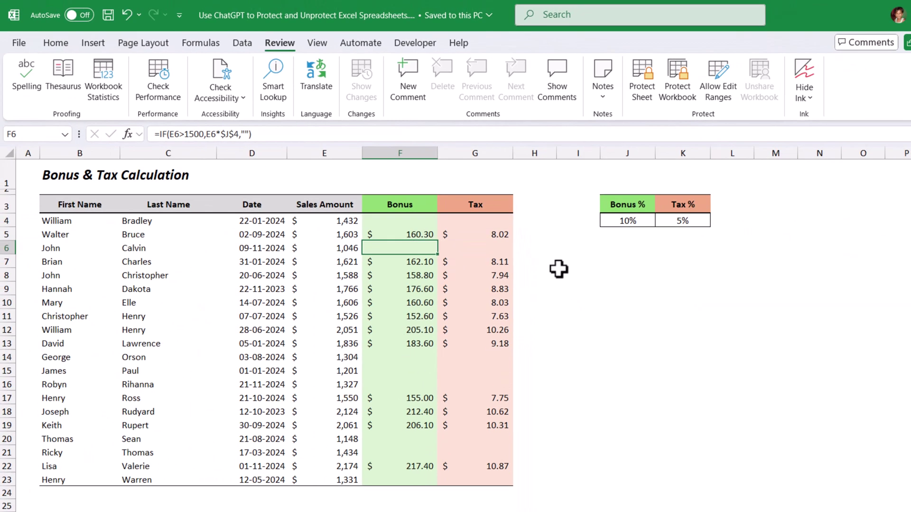
{"action": "mouse_move", "coordinate": [409, 220]}
{"action": "left_mouse_down"}
{"action": "mouse_move", "coordinate": [491, 364]}
{"action": "mouse_move", "coordinate": [497, 482]}
{"action": "left_mouse_up"}
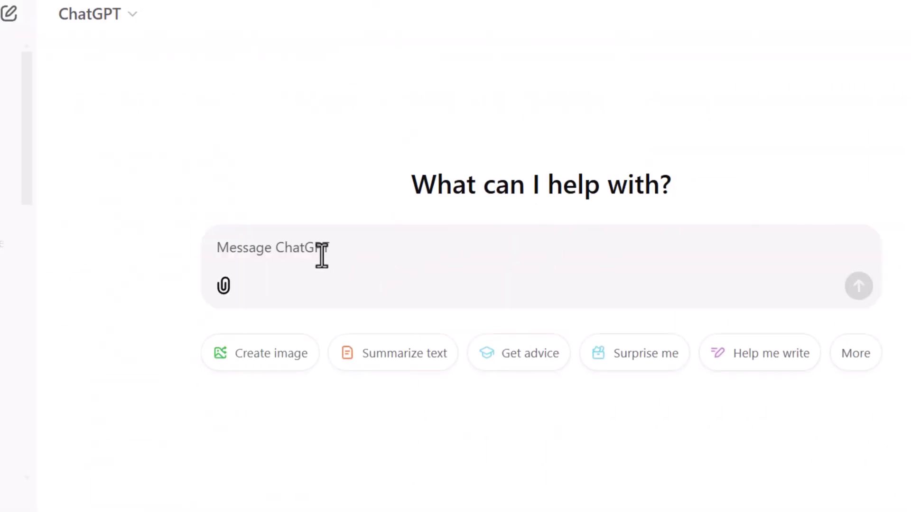
Step: Paste the protection request, attach the protect-and-unprotect workbook, and send it to ChatGPT
{"action": "key", "text": "ctrl+v"}
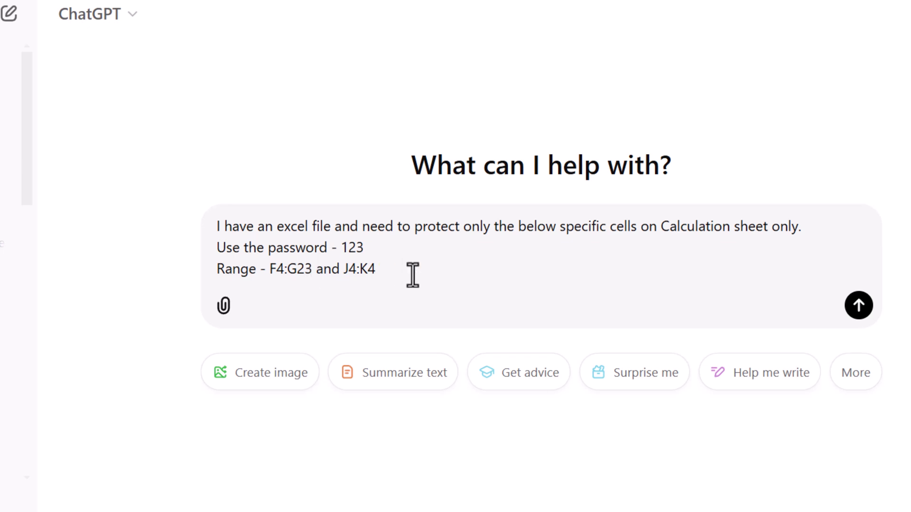
{"action": "left_click", "coordinate": [222, 307]}
{"action": "left_click", "coordinate": [291, 406]}
{"action": "left_click", "coordinate": [289, 123]}
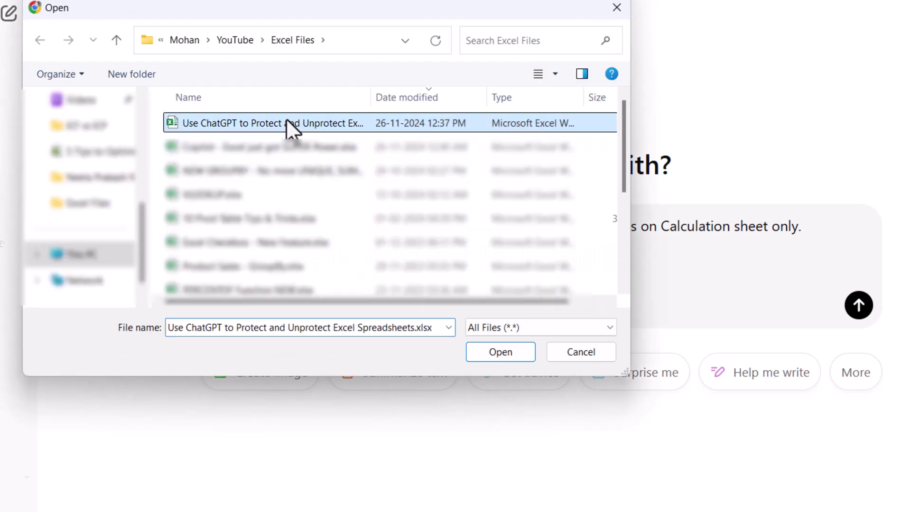
{"action": "left_click", "coordinate": [500, 353]}
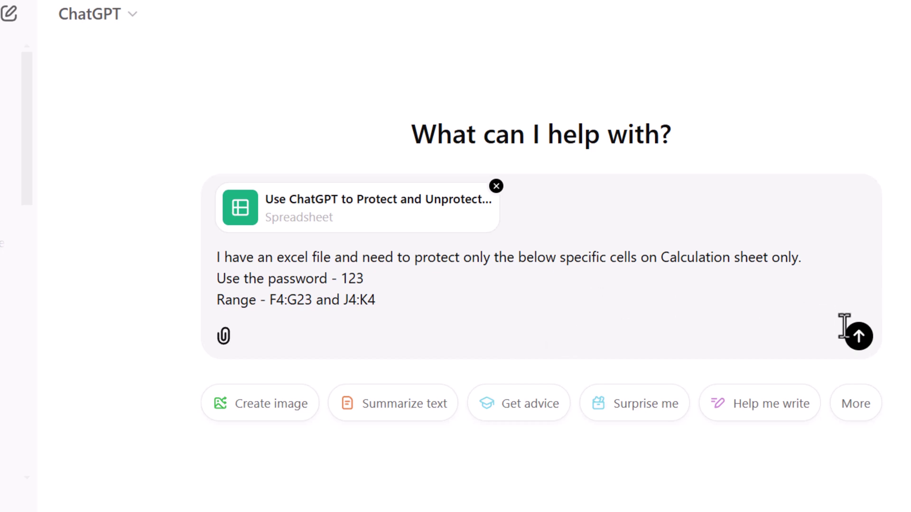
{"action": "left_click", "coordinate": [858, 336]}
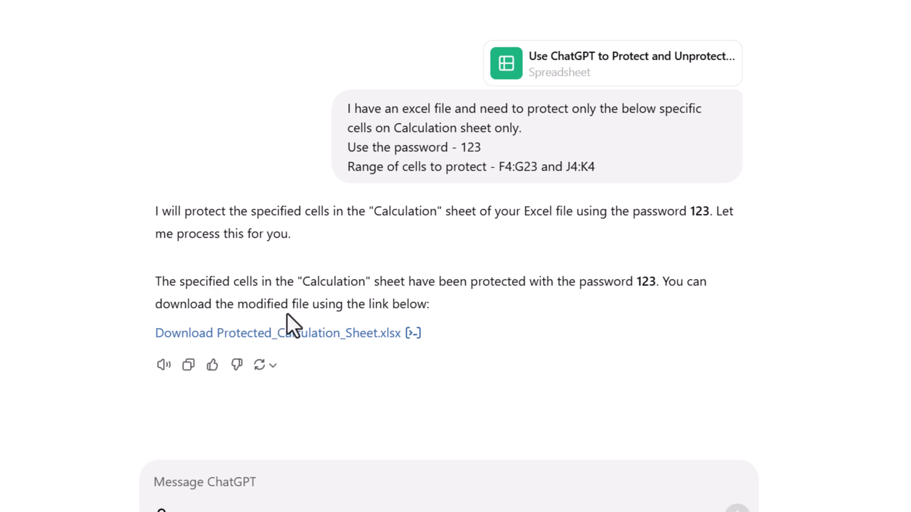
Step: Download Protected_Calculation_Sheet.xlsx from ChatGPT's reply
{"action": "left_click", "coordinate": [256, 335]}
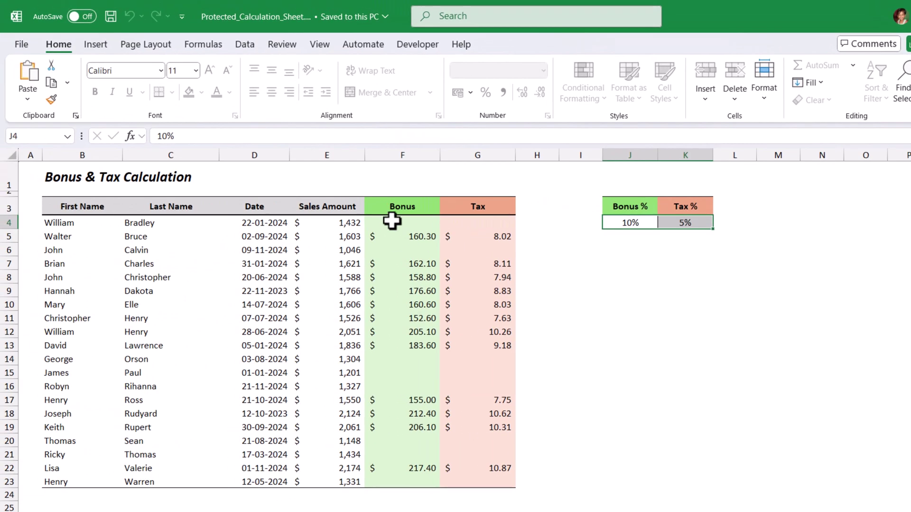
Step: Check F4's precedents and confirm the bonus cell is locked by dismissing the protection warning
{"action": "left_click", "coordinate": [392, 221]}
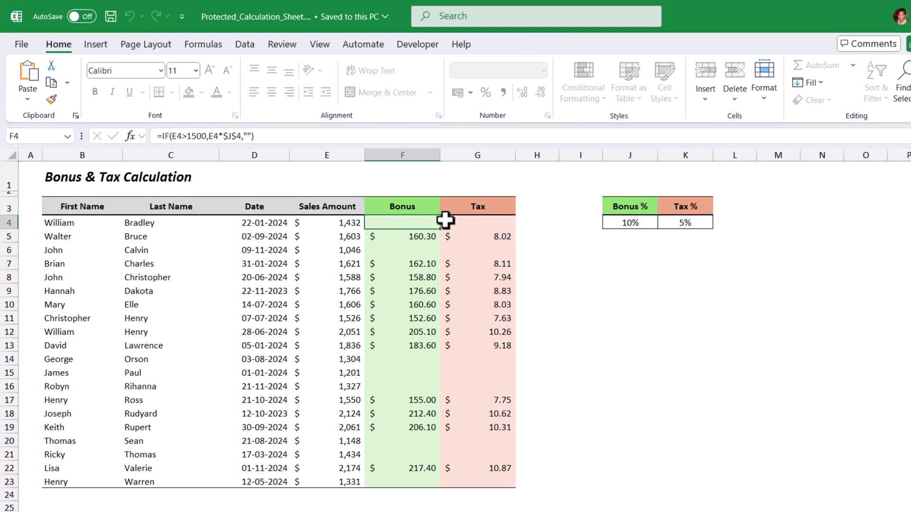
{"action": "key", "text": "ctrl+bracketleft"}
{"action": "left_click", "coordinate": [403, 224]}
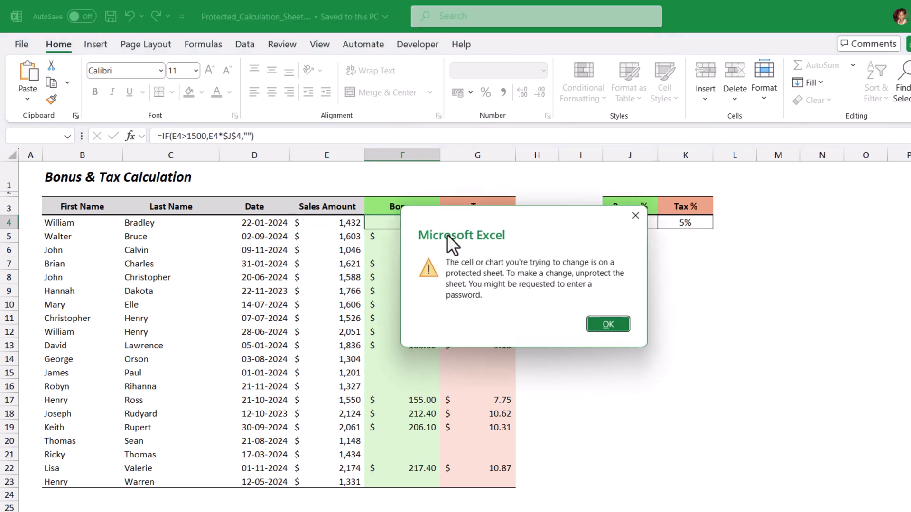
{"action": "left_click", "coordinate": [597, 323]}
{"action": "double_click", "coordinate": [349, 223]}
{"action": "double_click", "coordinate": [351, 222]}
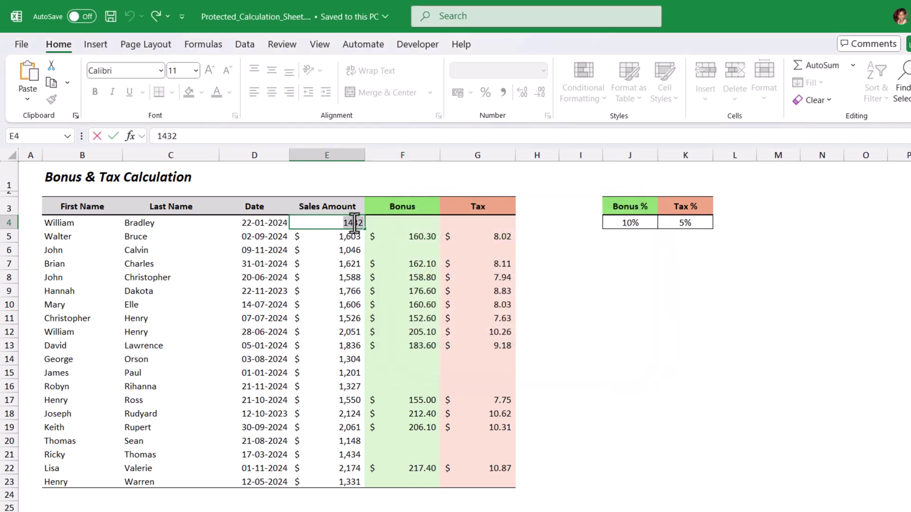
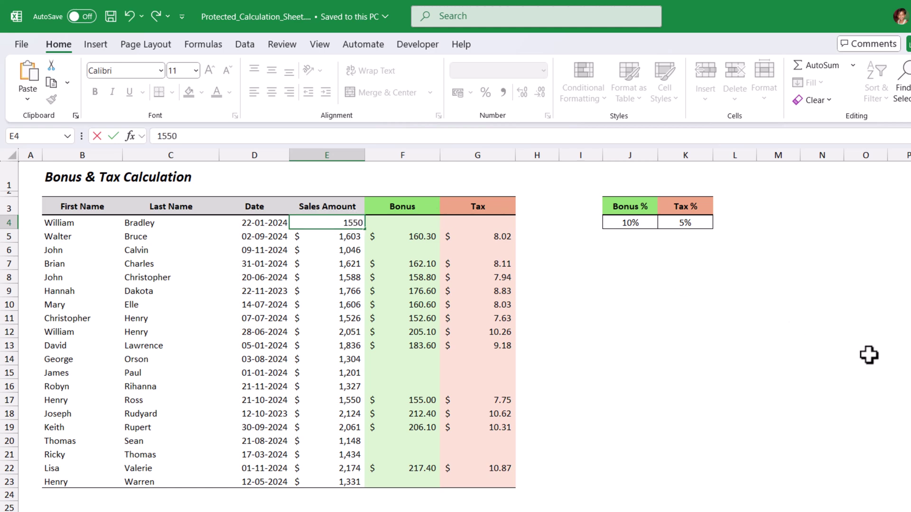
{"action": "key", "text": "Return"}
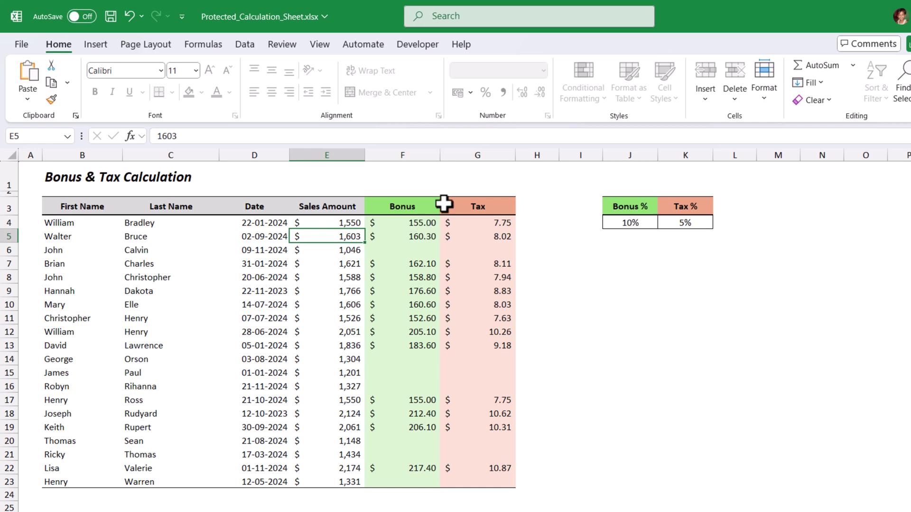
Step: Unprotect the Calculation sheet and look at the F4 bonus formula without changing it
{"action": "key", "text": "Up"}
{"action": "key", "text": "Right"}
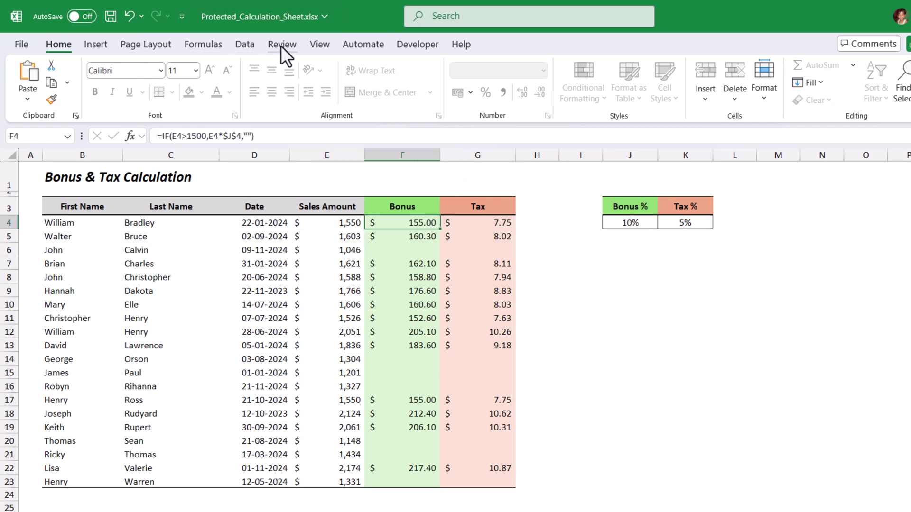
{"action": "left_click", "coordinate": [281, 45]}
{"action": "left_click", "coordinate": [653, 87]}
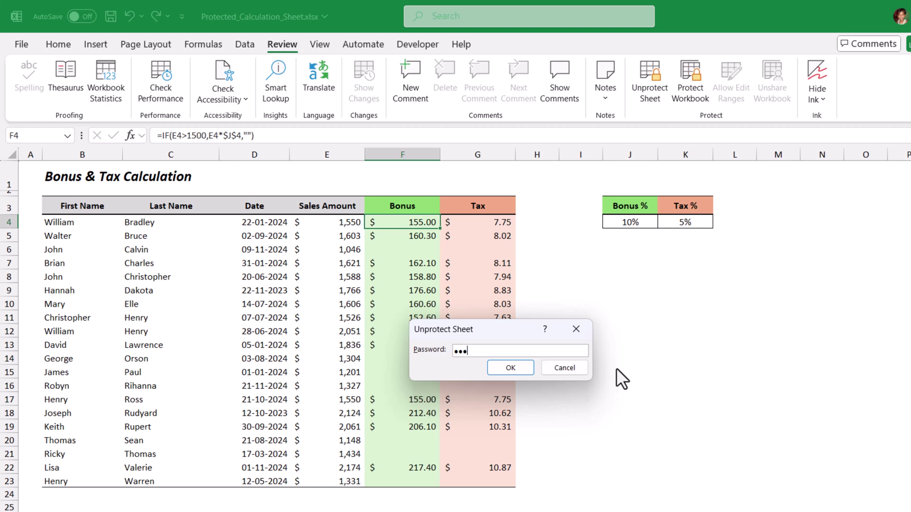
{"action": "left_click", "coordinate": [508, 367]}
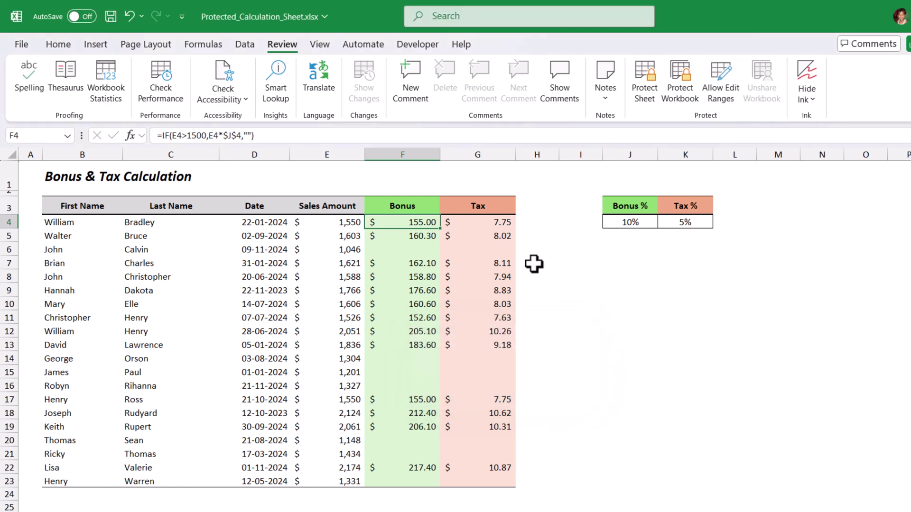
{"action": "double_click", "coordinate": [418, 222]}
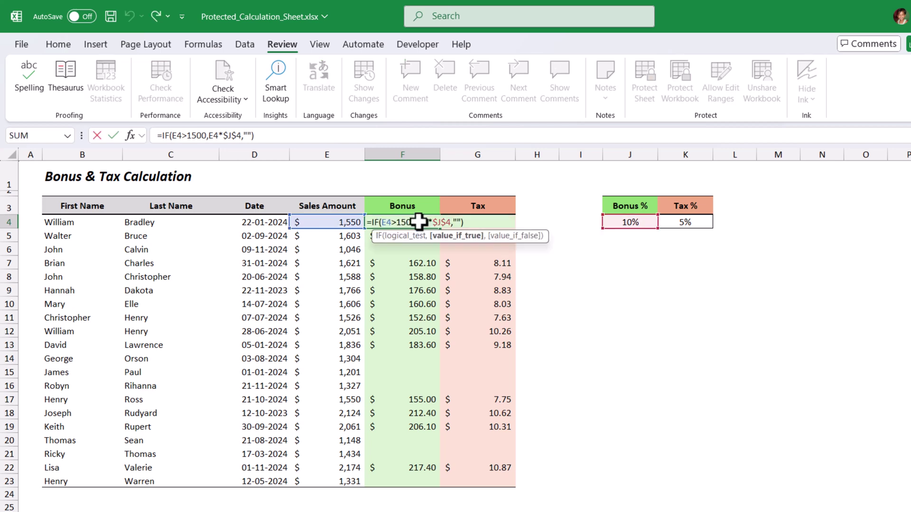
{"action": "key", "text": "Escape"}
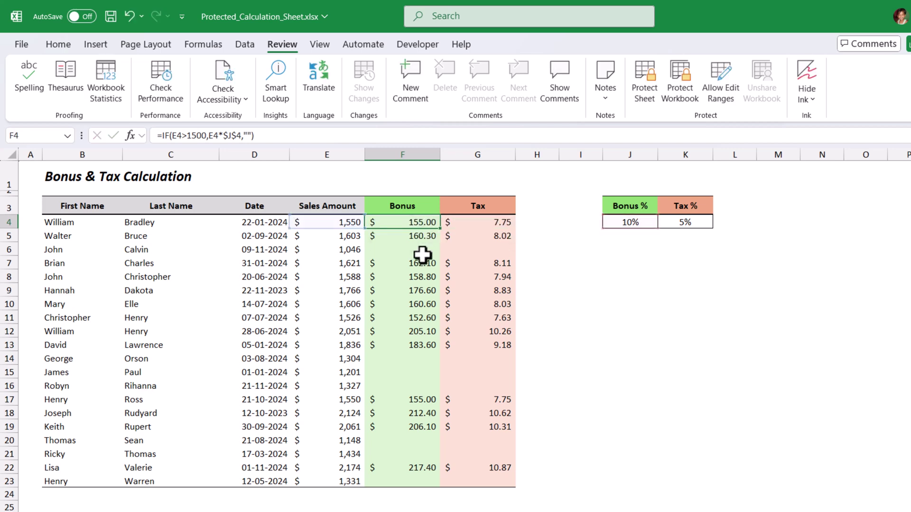
{"action": "left_click", "coordinate": [645, 87]}
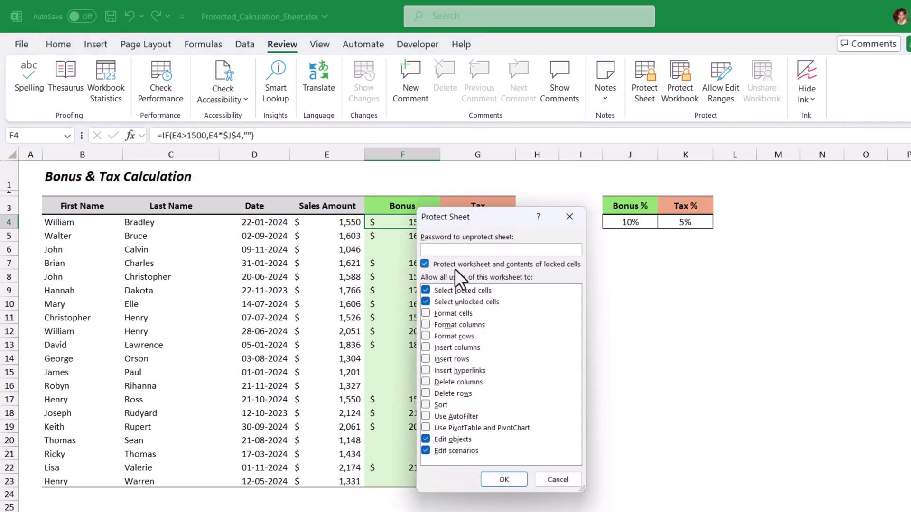
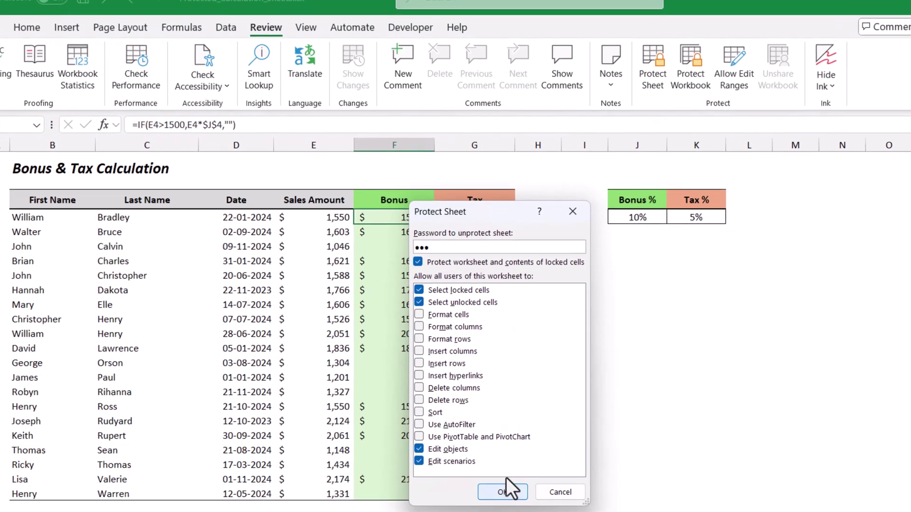
{"action": "left_click", "coordinate": [504, 479]}
{"action": "left_click", "coordinate": [525, 403]}
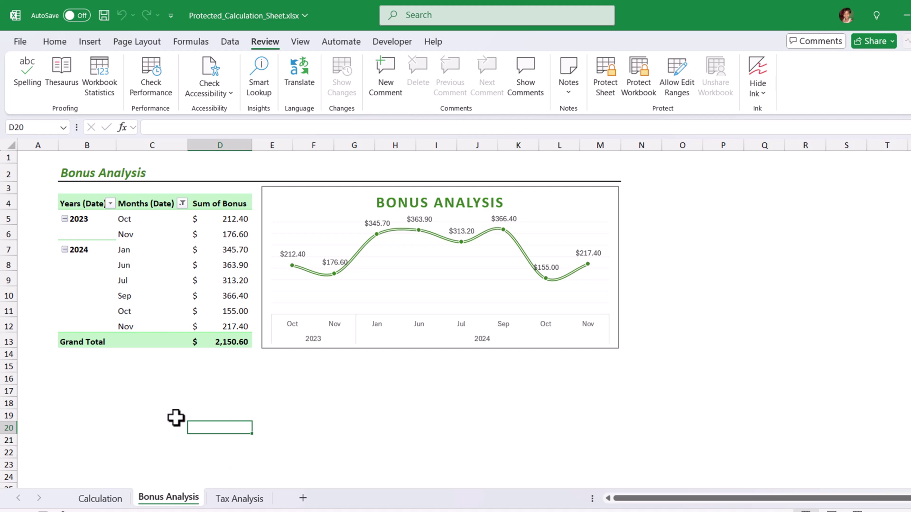
{"action": "left_click", "coordinate": [605, 85]}
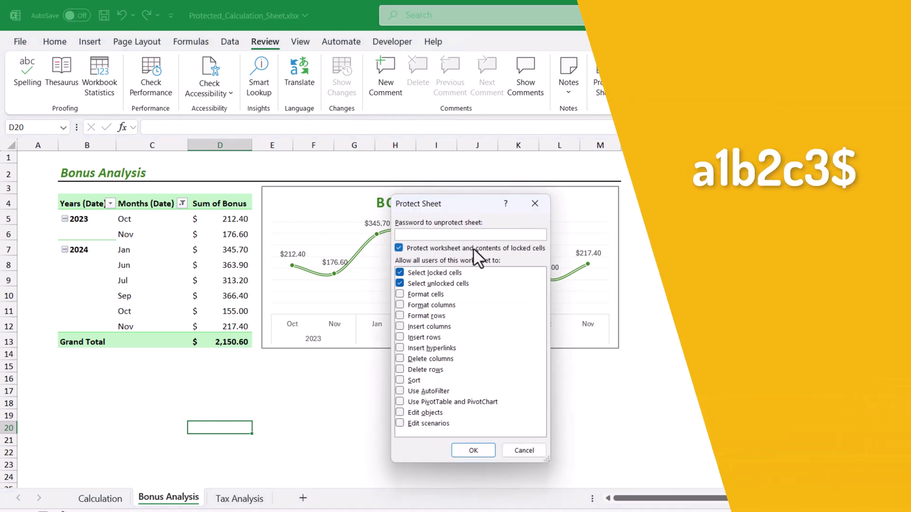
{"action": "left_click", "coordinate": [472, 452]}
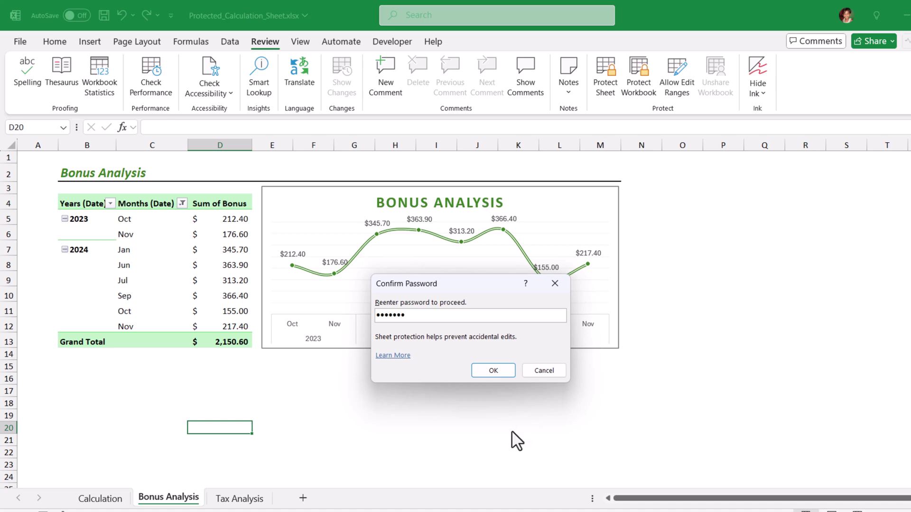
{"action": "left_click", "coordinate": [494, 370]}
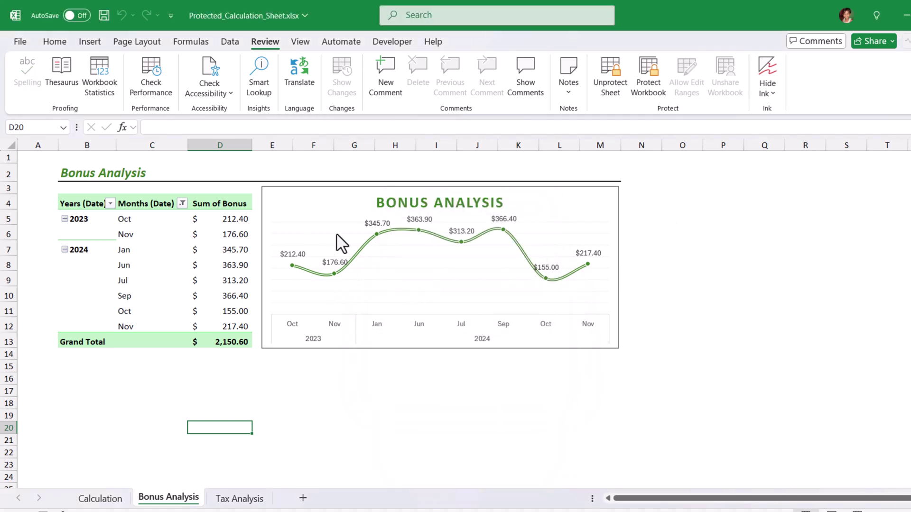
Step: Try editing and deleting cell O9, dismissing the protected-sheet warning each time
{"action": "left_click", "coordinate": [689, 283]}
{"action": "double_click", "coordinate": [689, 283]}
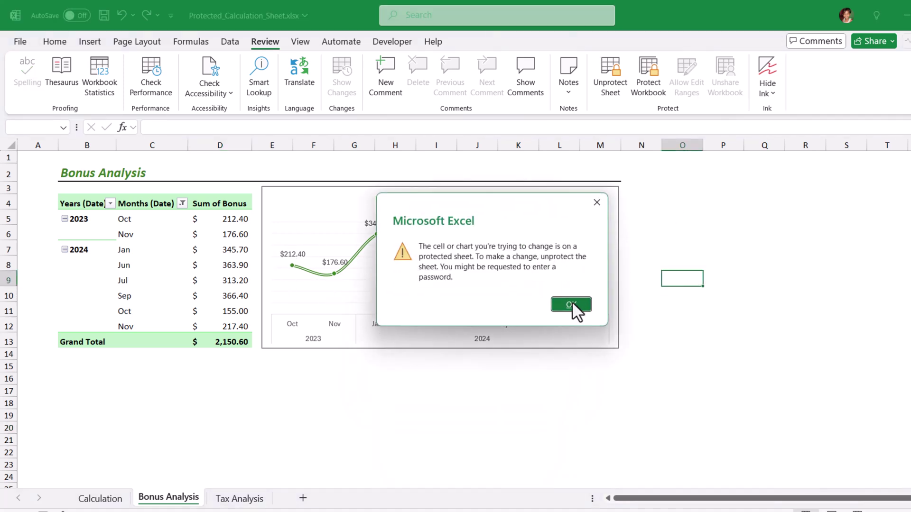
{"action": "left_click", "coordinate": [586, 309]}
{"action": "key", "text": "Delete"}
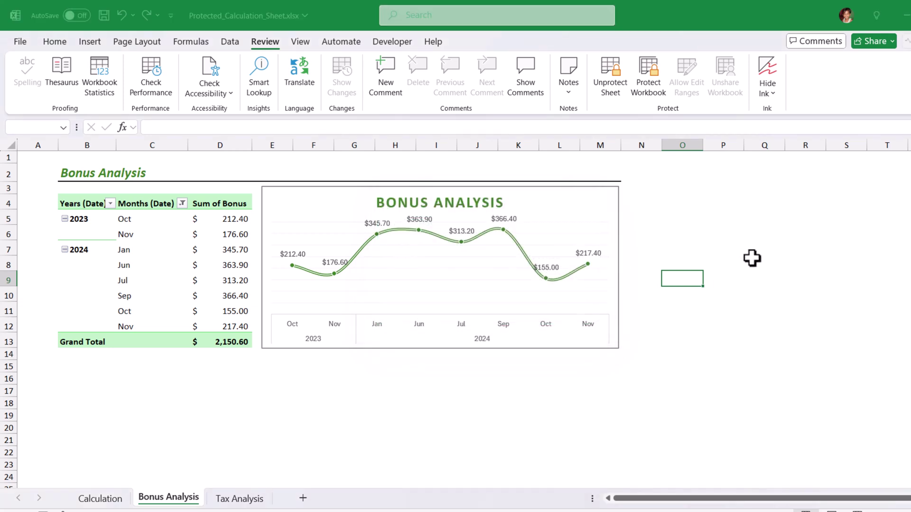
{"action": "left_click", "coordinate": [582, 306]}
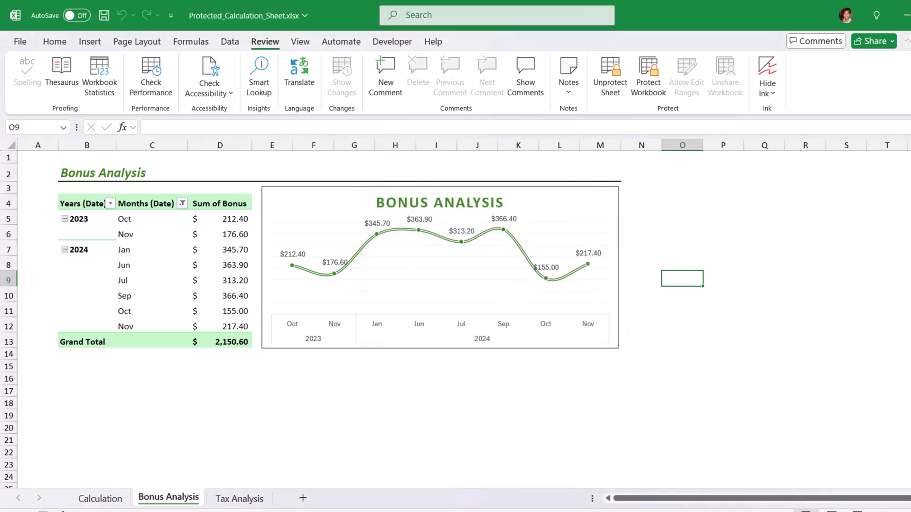
Step: On Tax Analysis, set and confirm a sheet-protection password, then save the workbook
{"action": "left_click", "coordinate": [233, 499]}
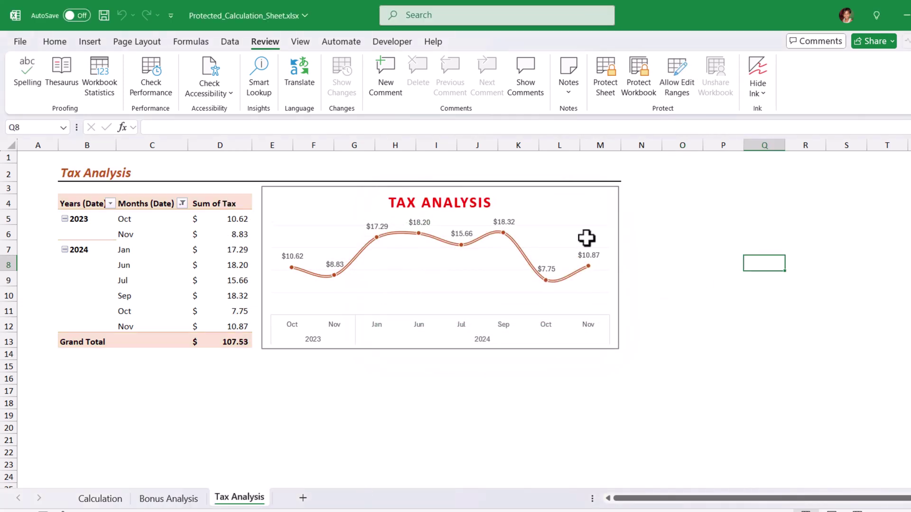
{"action": "left_click", "coordinate": [602, 78]}
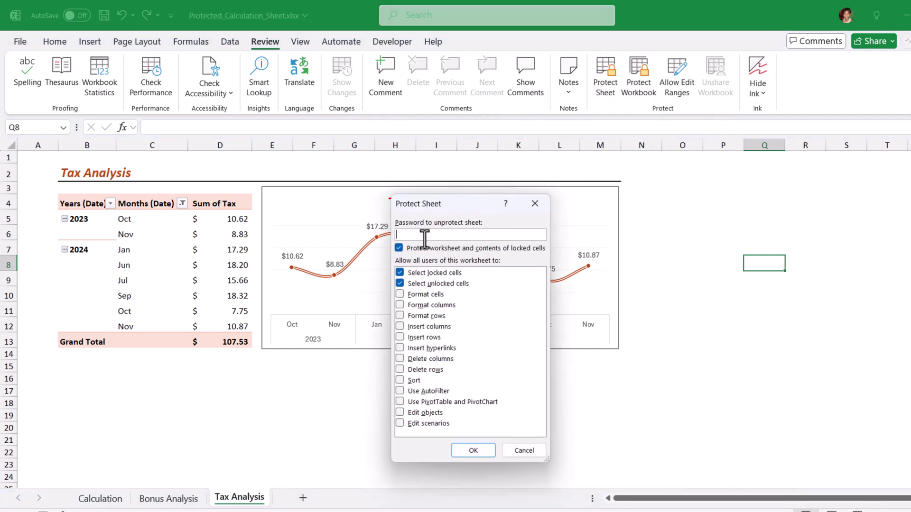
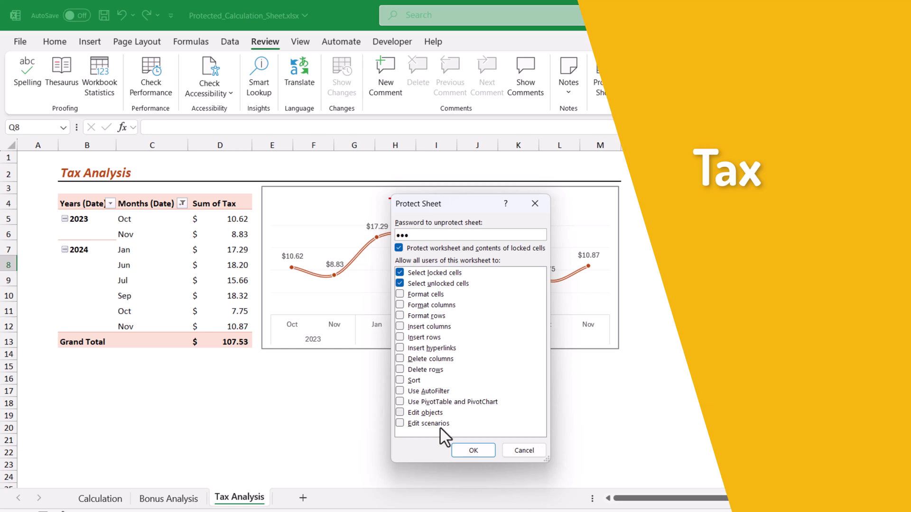
{"action": "left_click", "coordinate": [455, 450]}
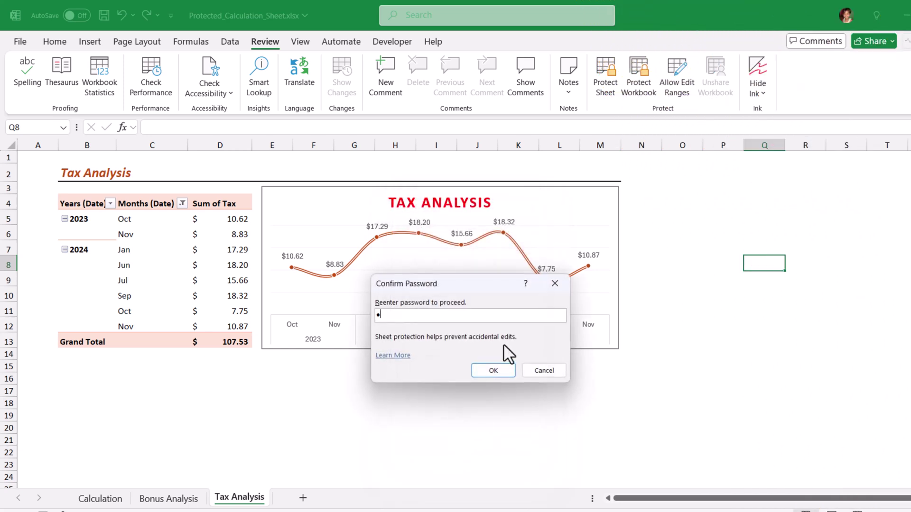
{"action": "left_click", "coordinate": [497, 374]}
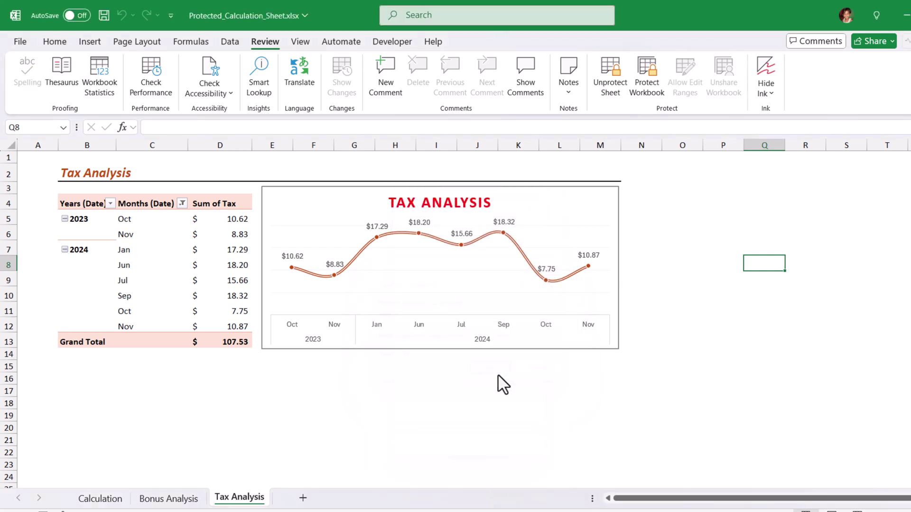
{"action": "left_click", "coordinate": [102, 14]}
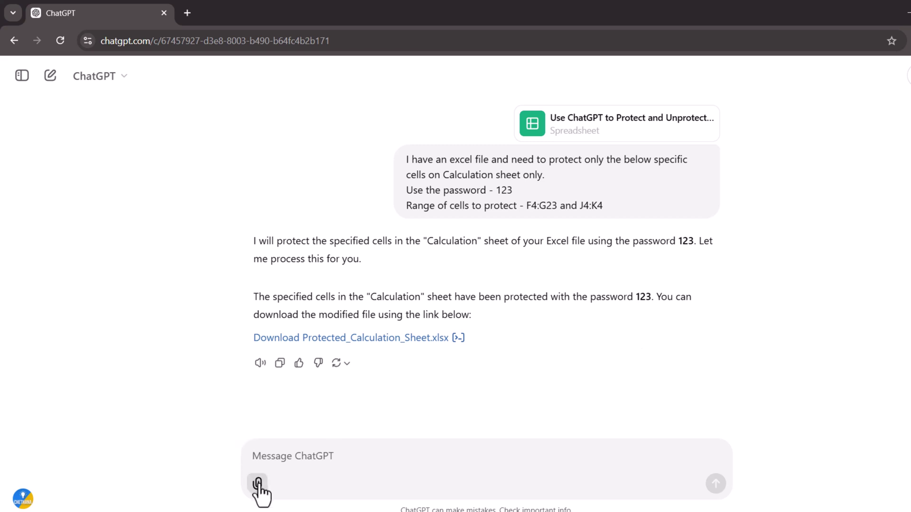
Step: Attach Protected_Calculation_Sheet.xlsx from Downloads and send 'Please unprotect the both Bonus Analysis and Tax Analysis sheets.'
{"action": "left_click", "coordinate": [257, 484]}
{"action": "left_click", "coordinate": [318, 455]}
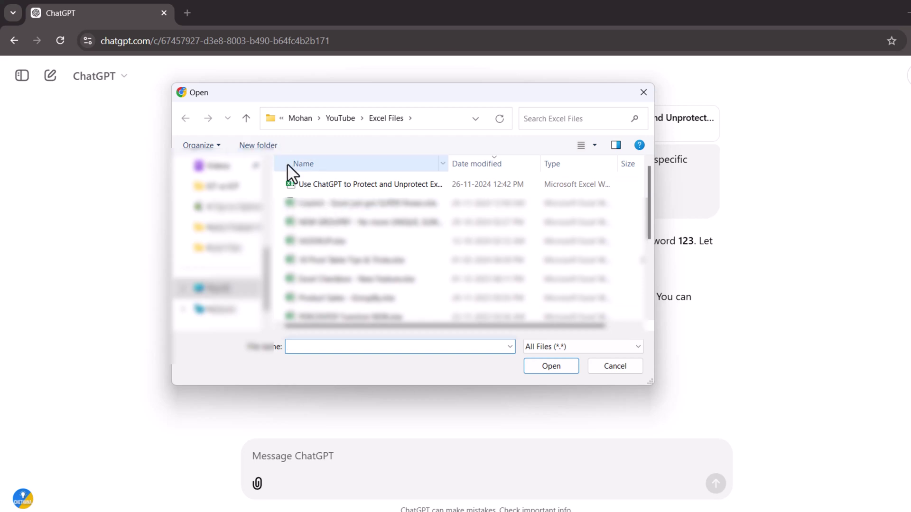
{"action": "scroll", "coordinate": [232, 237], "scroll_direction": "up", "scroll_amount": 3}
{"action": "left_click", "coordinate": [226, 207]}
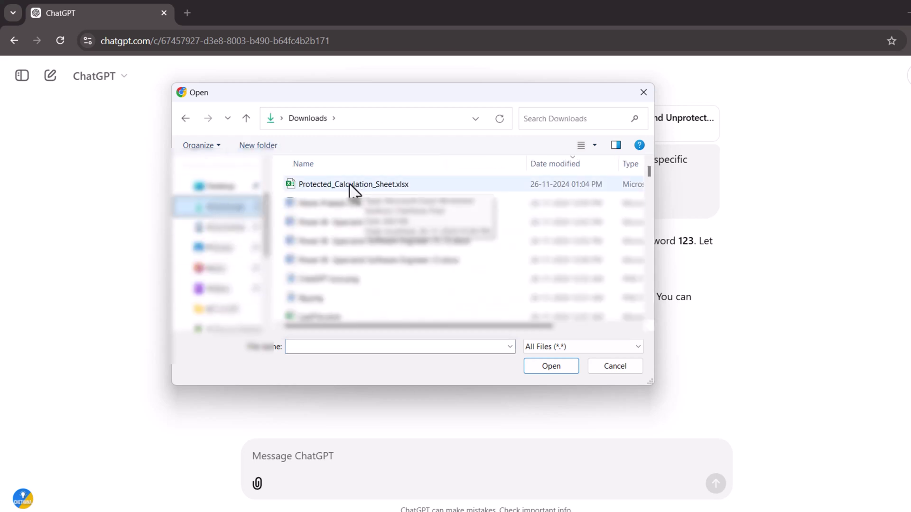
{"action": "left_click", "coordinate": [350, 185]}
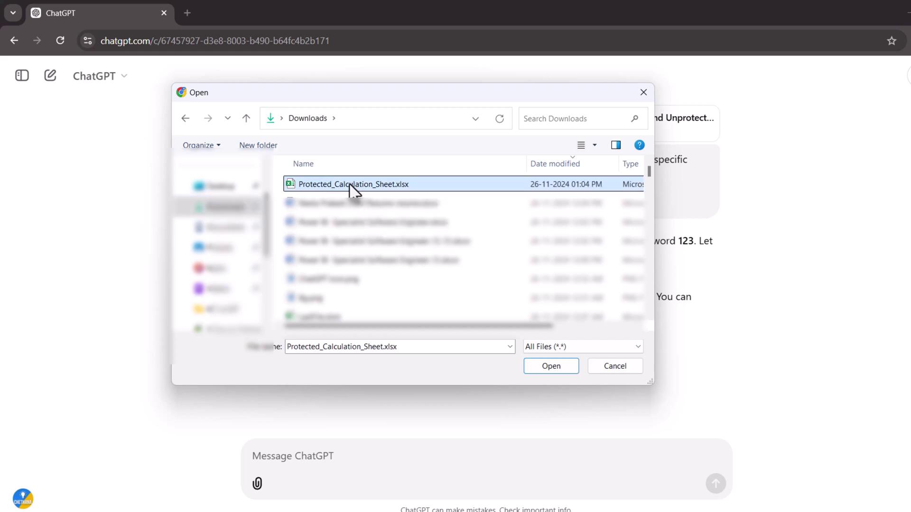
{"action": "left_click", "coordinate": [548, 366]}
{"action": "type", "text": "Please unprotect the both Bonus Analysis and Tax Analysis sheets."}
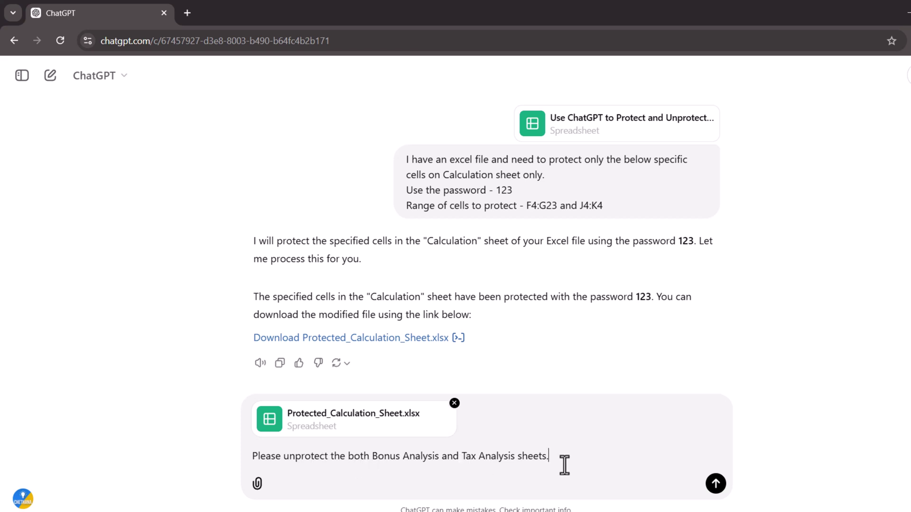
{"action": "left_click", "coordinate": [715, 485]}
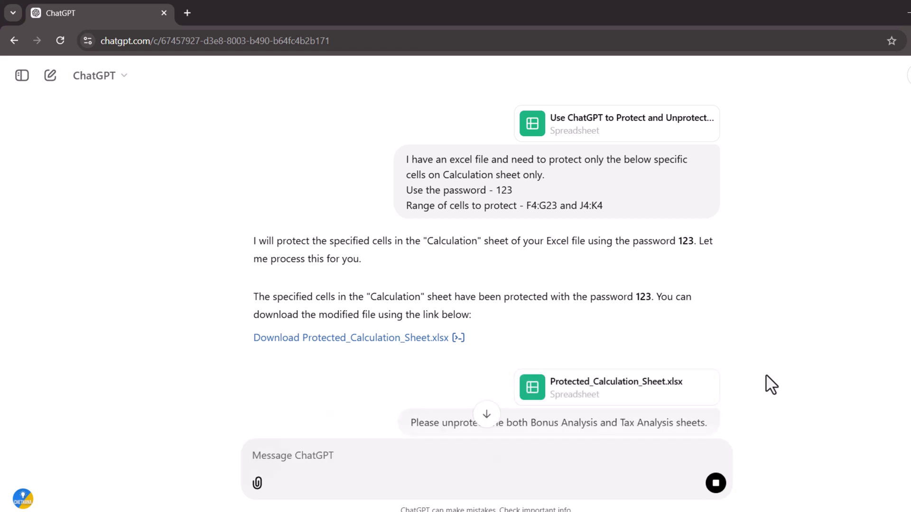
Step: Download Unprotected_Sheets.xlsx from ChatGPT's reply and open it
{"action": "scroll", "coordinate": [764, 399], "scroll_direction": "down", "scroll_amount": 2}
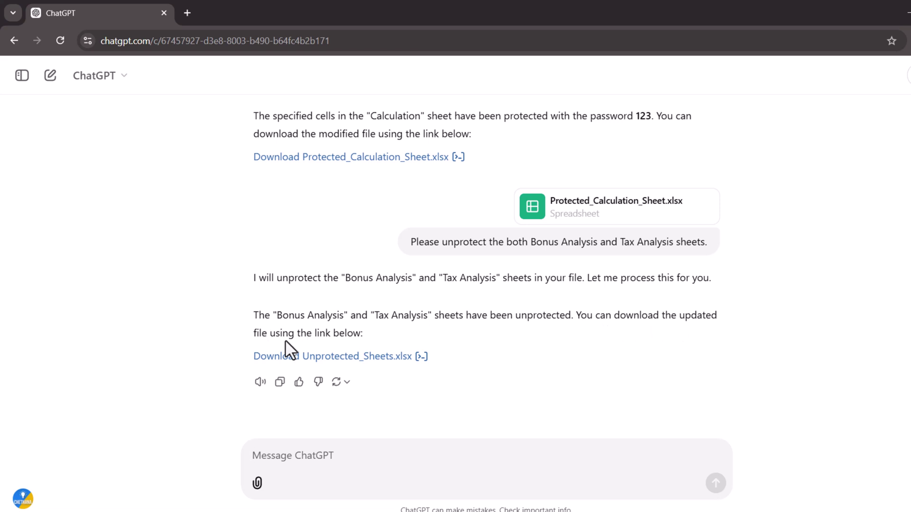
{"action": "left_click", "coordinate": [337, 363]}
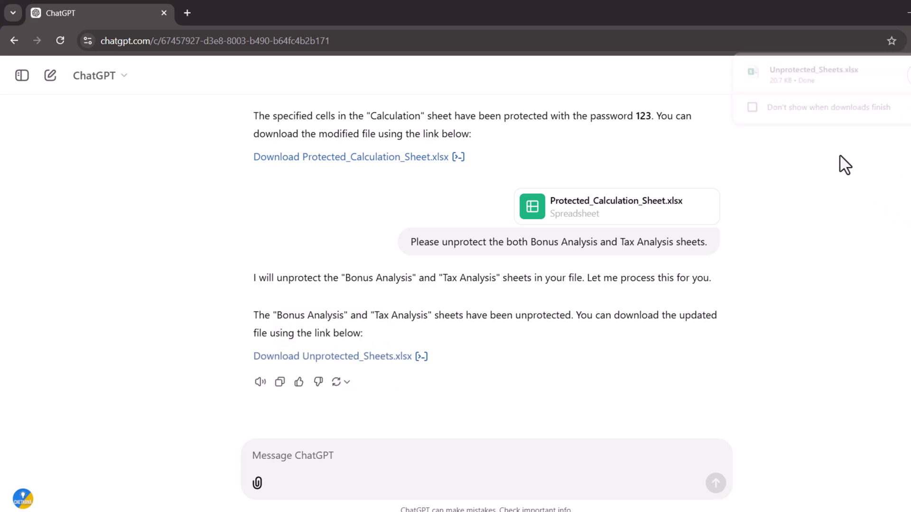
{"action": "left_click", "coordinate": [802, 84]}
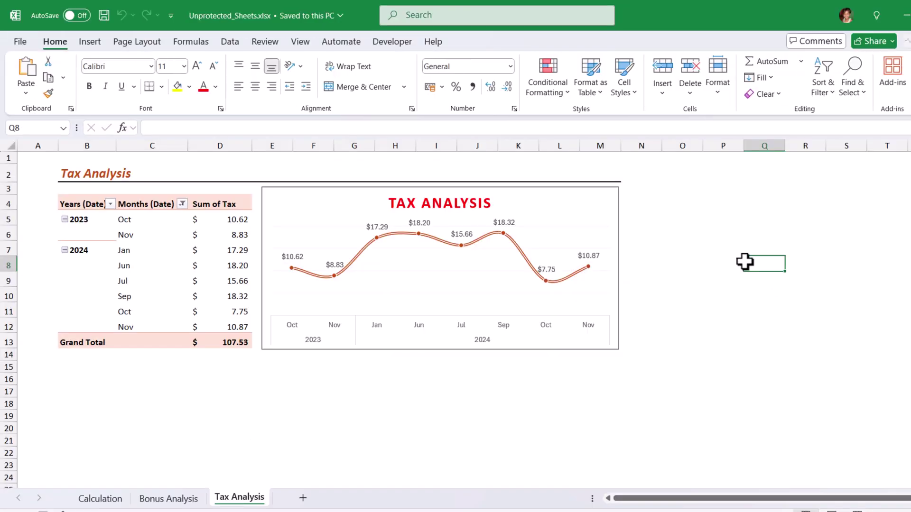
Step: Enter the 'subscribe to Chathana Pixel' message in O3 and increase its font size twice
{"action": "double_click", "coordinate": [701, 188]}
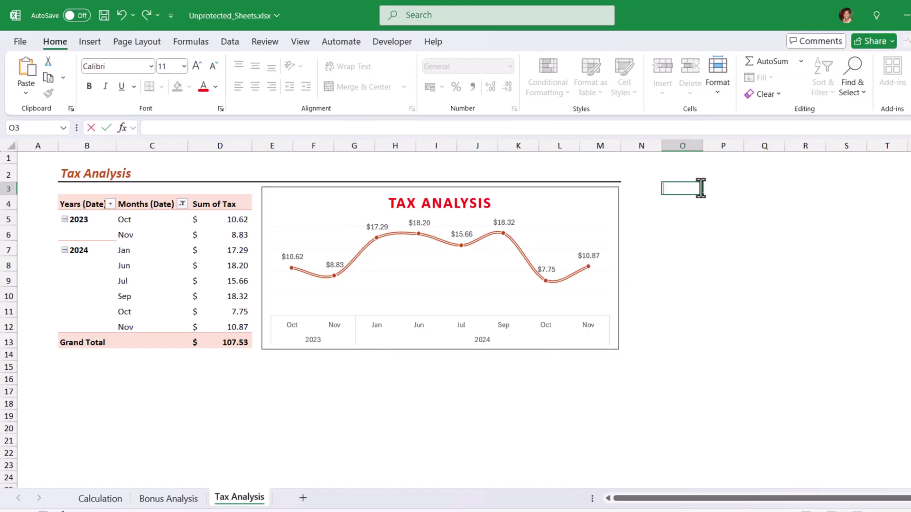
{"action": "type", "text": "Please subsc"}
{"action": "type", "text": "ribe to Chath"}
{"action": "type", "text": "an"}
{"action": "type", "text": "a Pixe"}
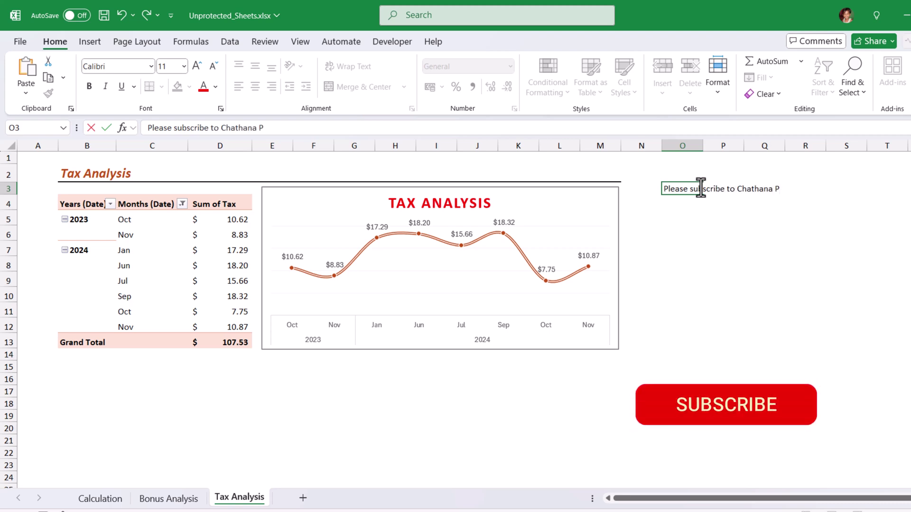
{"action": "type", "text": "l"}
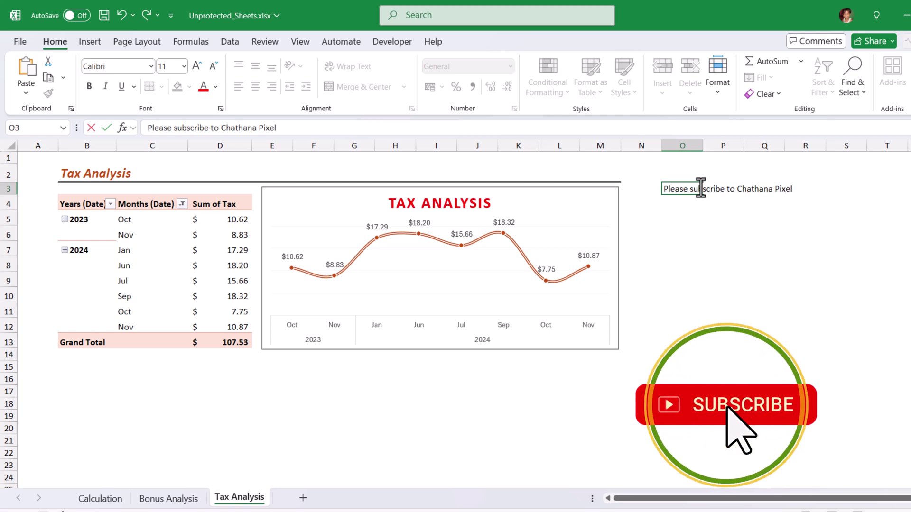
{"action": "key", "text": "Return"}
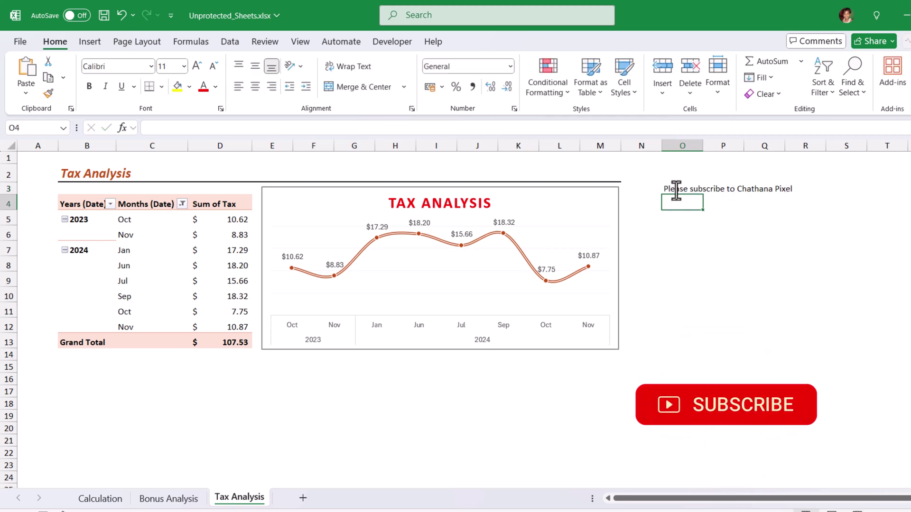
{"action": "left_click", "coordinate": [673, 188]}
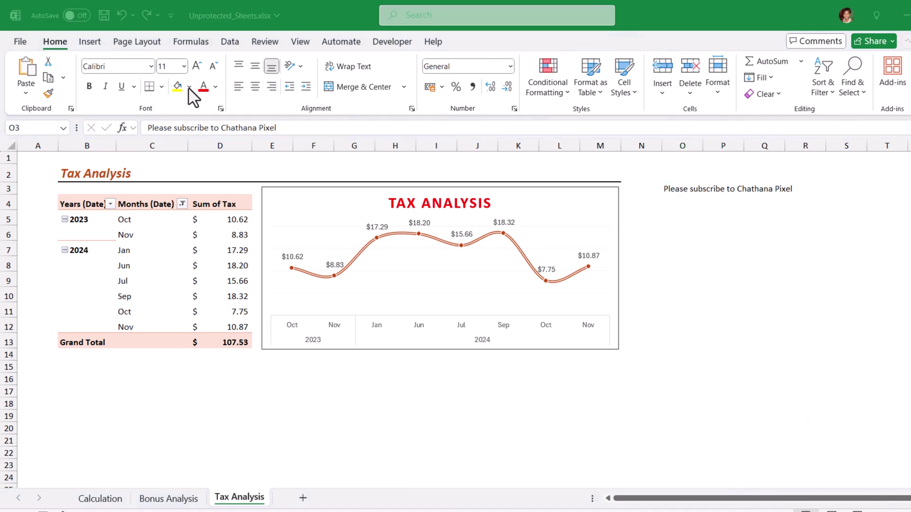
{"action": "left_click", "coordinate": [196, 65]}
{"action": "left_click", "coordinate": [197, 66]}
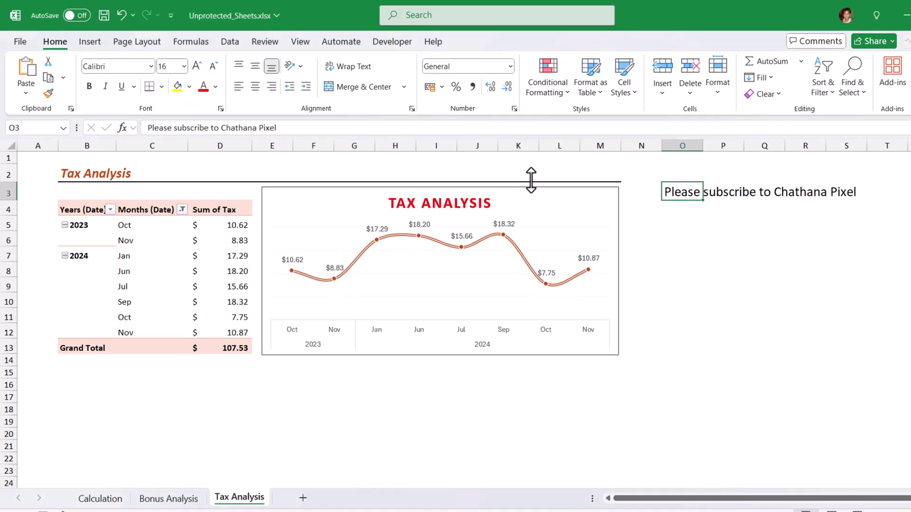
{"action": "left_click", "coordinate": [688, 222]}
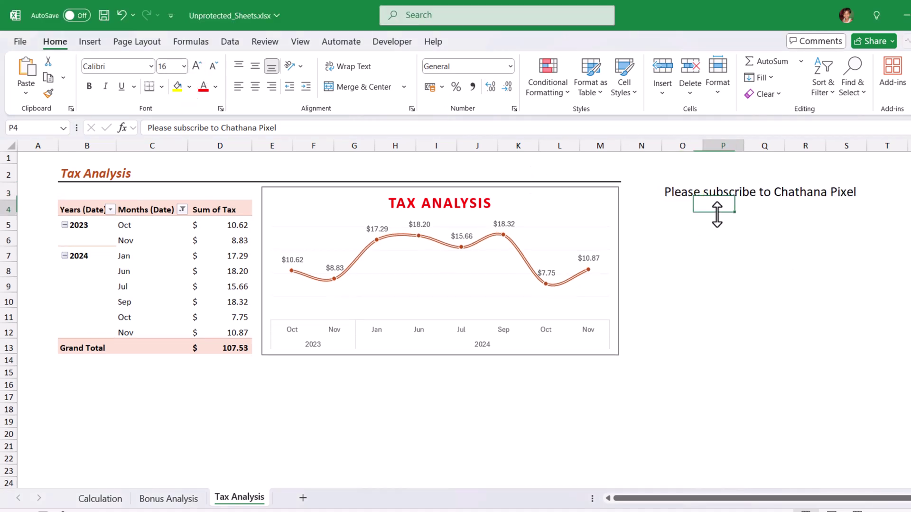
Step: Enter 'Please Like and comment' into cell O4 of the Bonus Analysis sheet
{"action": "left_click", "coordinate": [183, 499]}
{"action": "type", "text": "Pleae"}
{"action": "key", "text": "BackSpace"}
{"action": "key", "text": "BackSpace"}
{"action": "type", "text": "ase"}
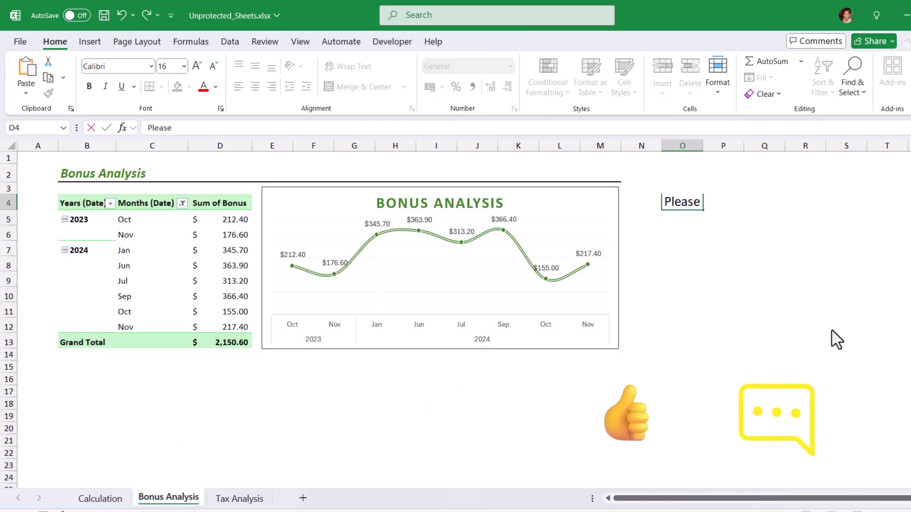
{"action": "type", "text": " Like and comment"}
{"action": "key", "text": "Return"}
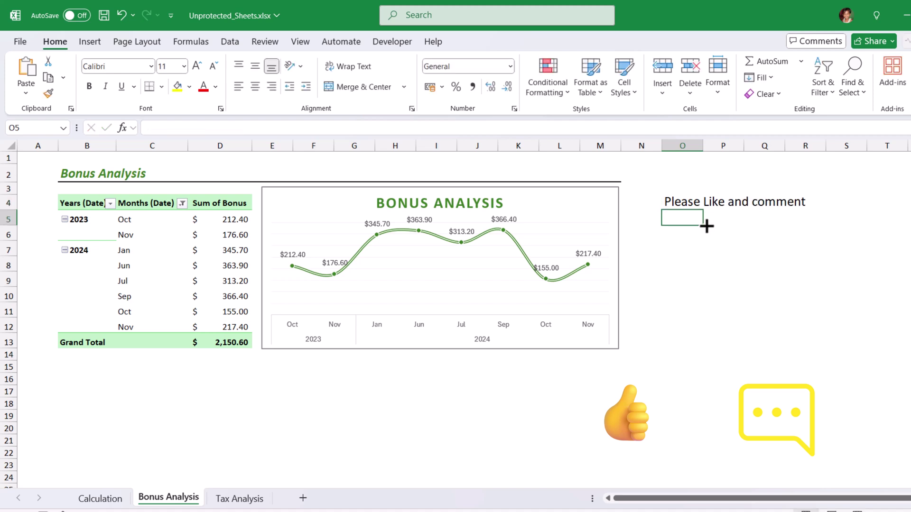